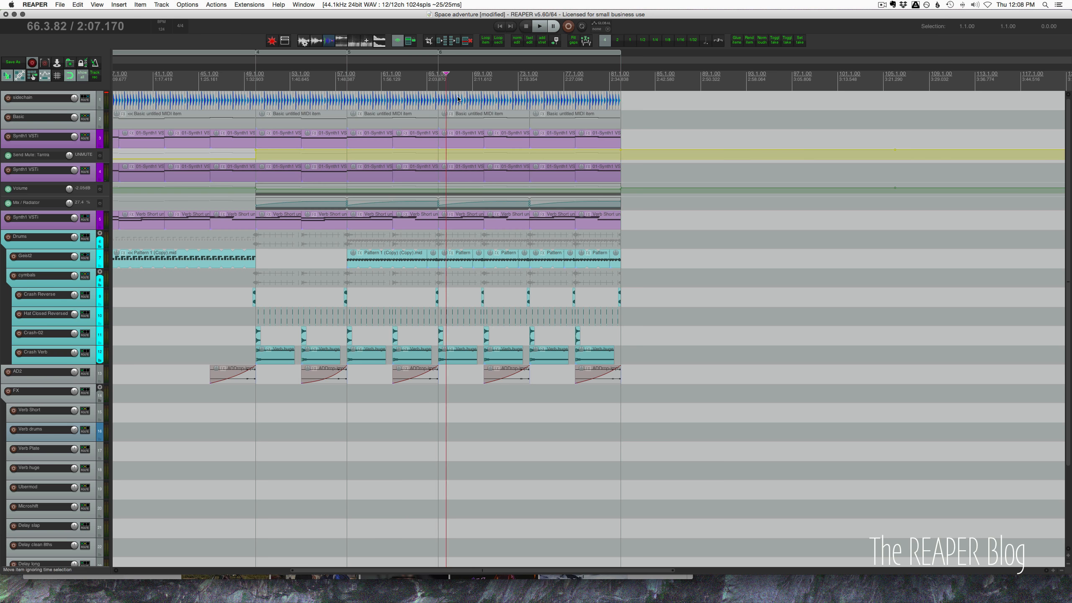
Select the final region from measure 66 to 82 and duplicate it with its contents directly after itself, starting at measure 82
left_click(469, 84)
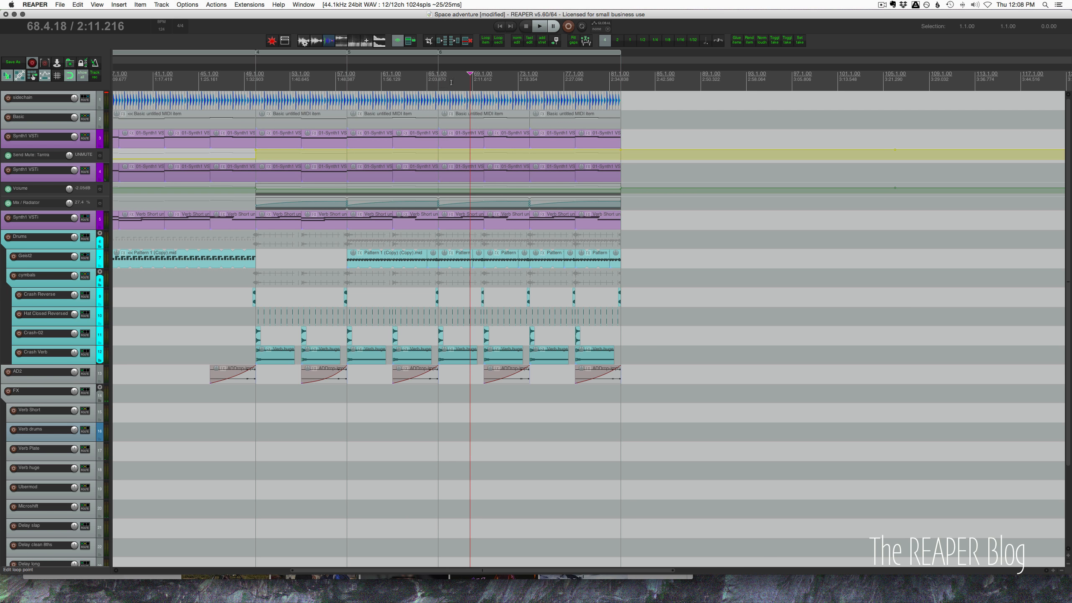
double_click(516, 79)
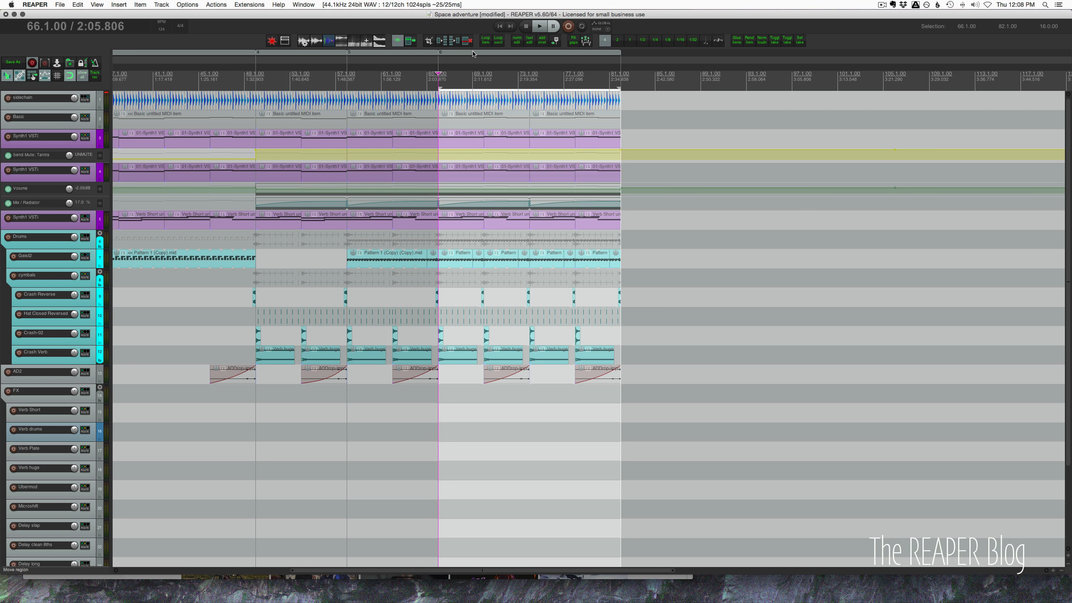
left_click_drag(528, 58, 624, 64)
left_click_drag(622, 72, 623, 71)
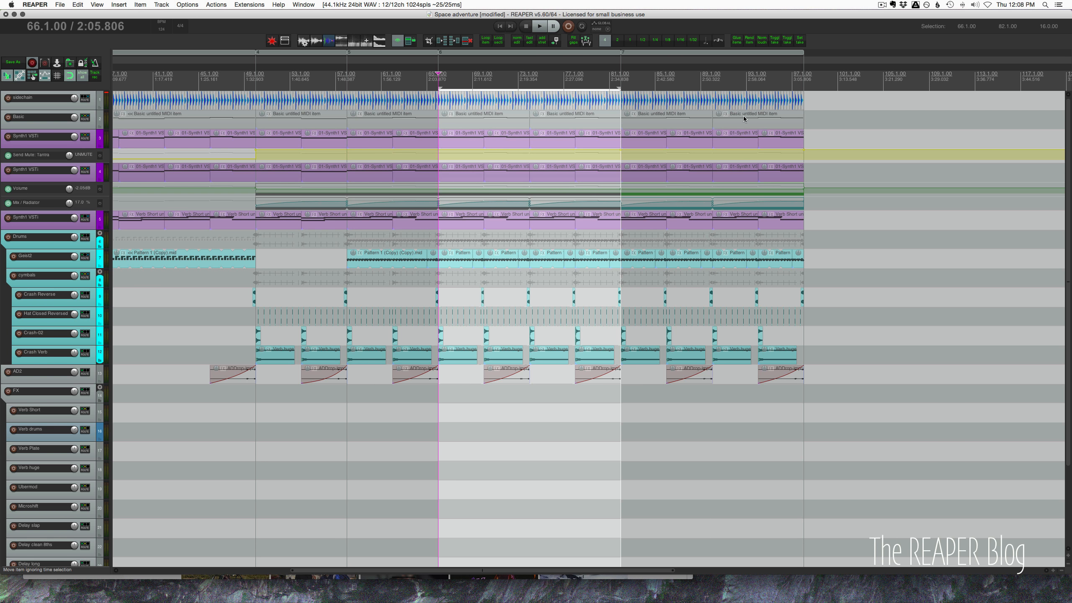
Set the time selection to the duplicated region at the end of the song, from measure 82 to 98
scroll(743, 118, "right", 5)
double_click(510, 77)
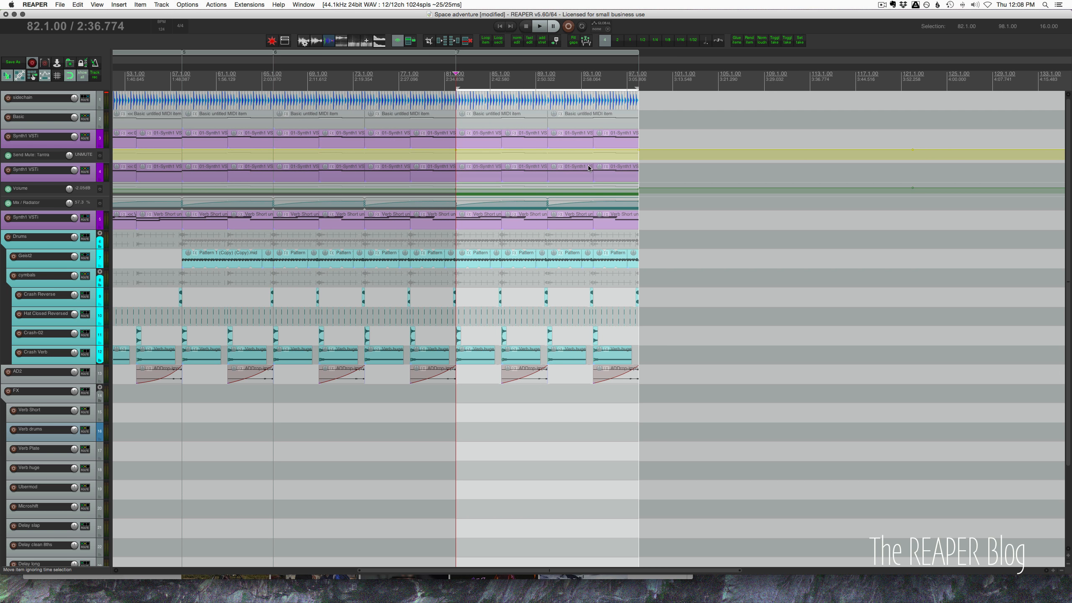
scroll(408, 147, "right", 4)
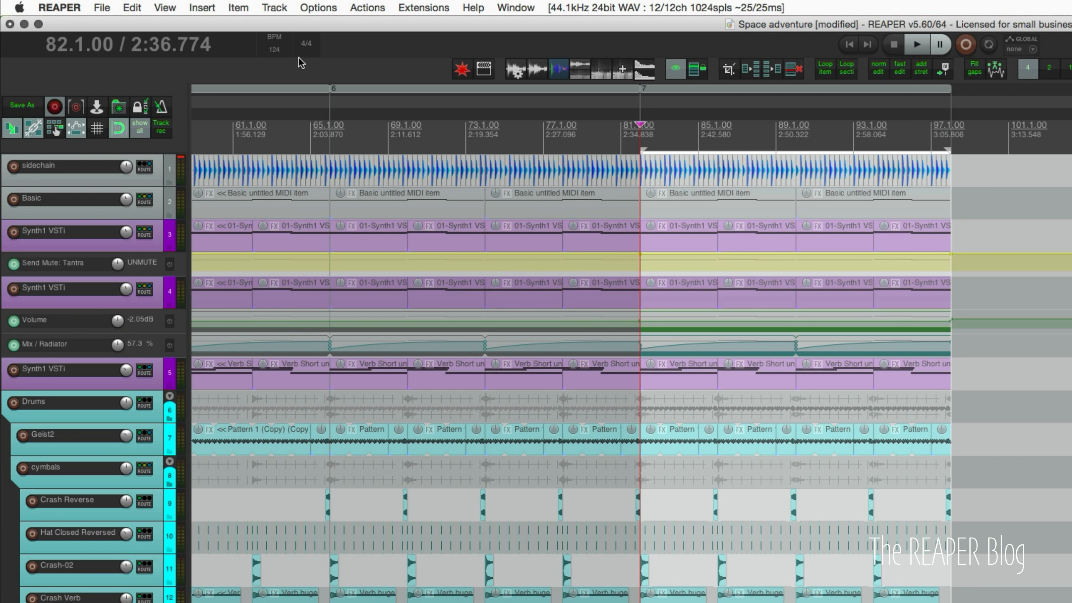
Show the master track above the other tracks, make it much taller, and display its Volume envelope
left_click(165, 7)
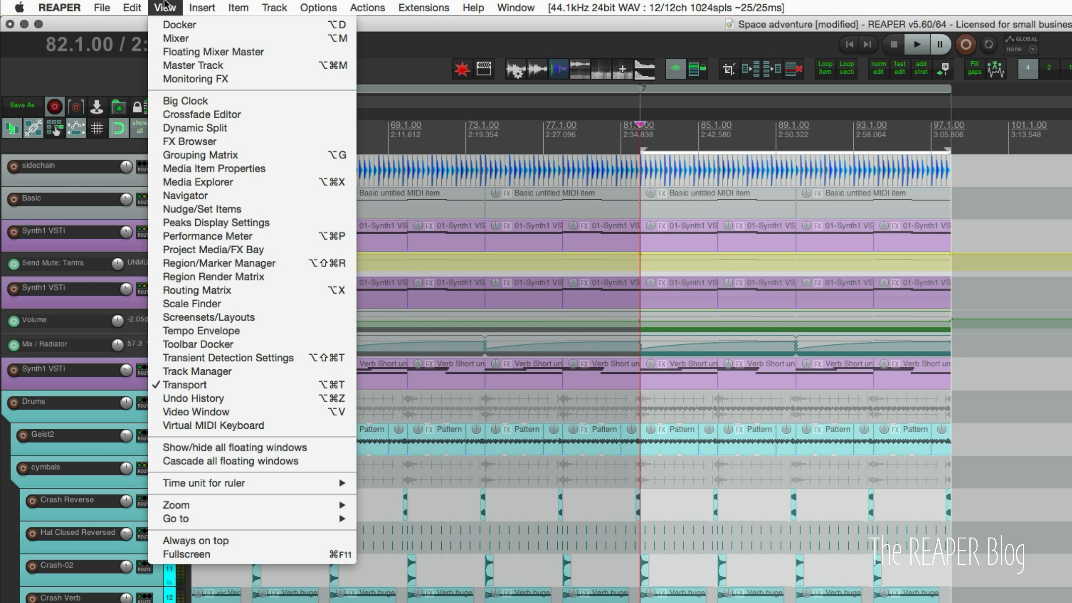
left_click(201, 65)
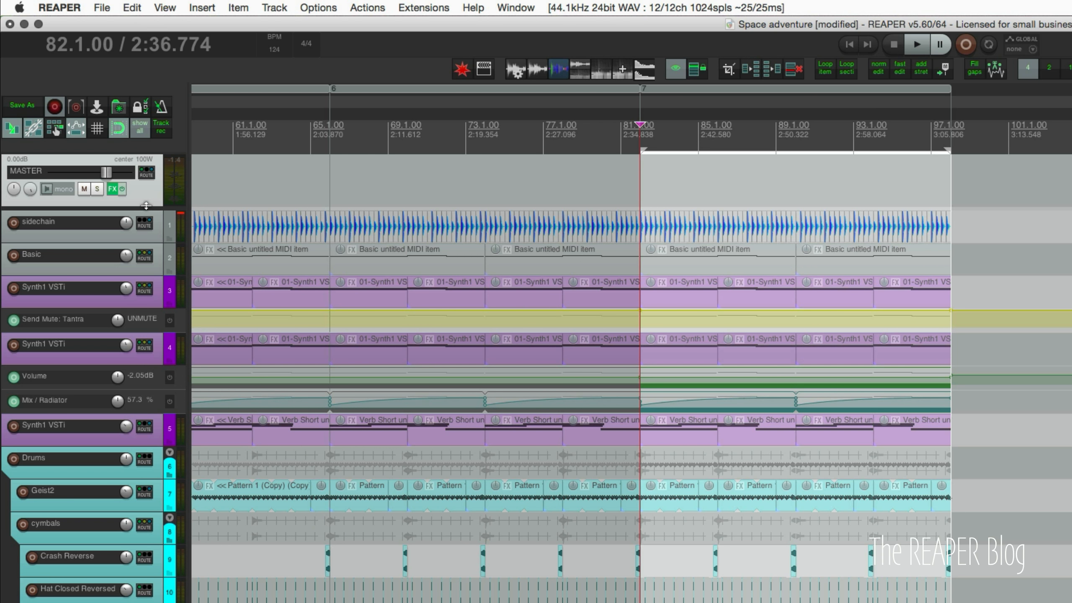
left_click_drag(146, 206, 136, 366)
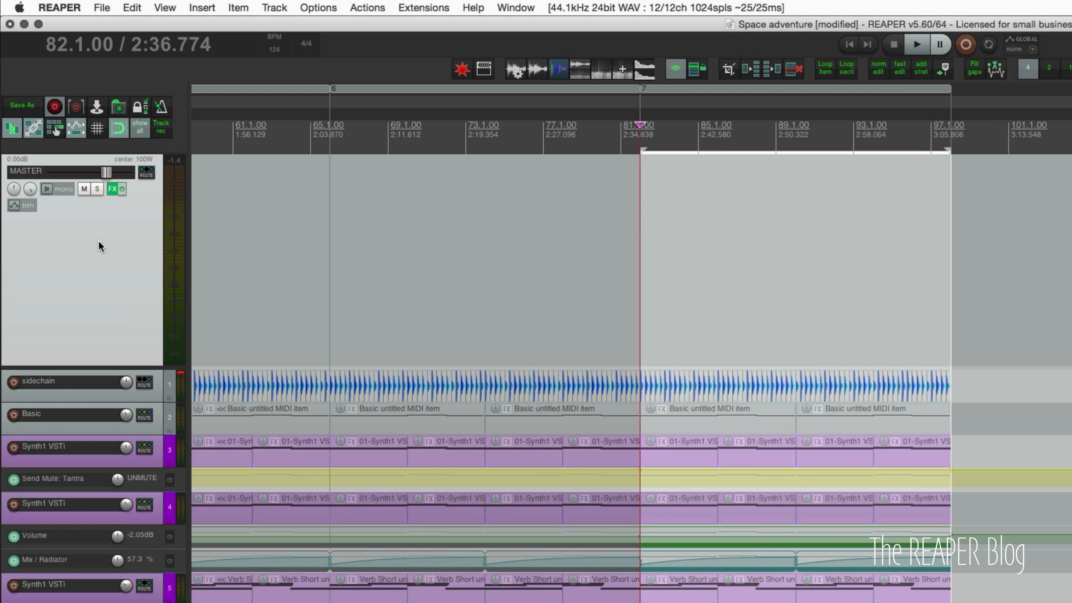
left_click(13, 205)
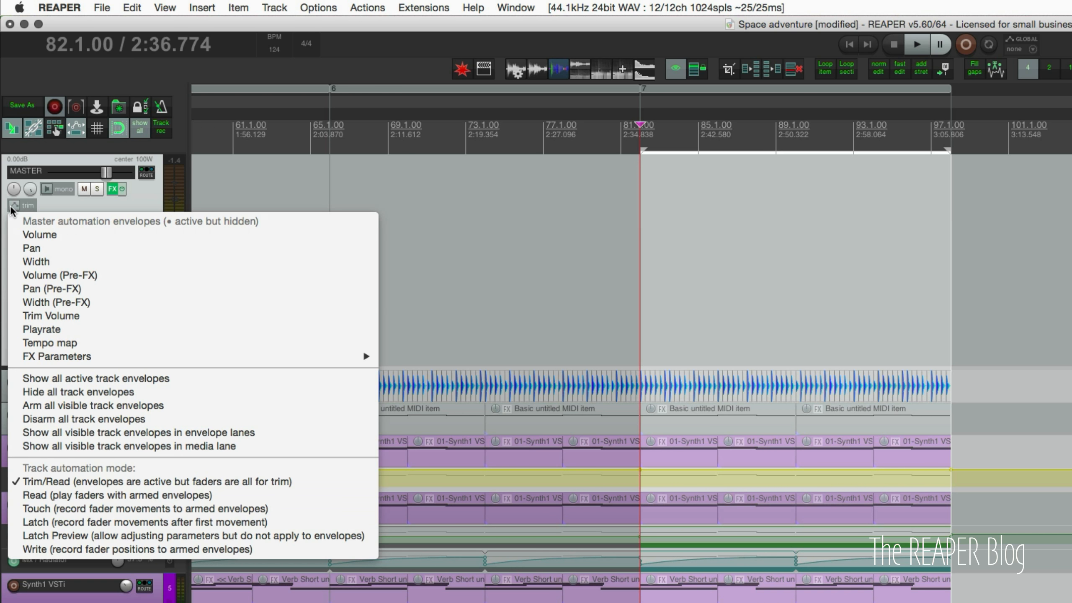
left_click(42, 235)
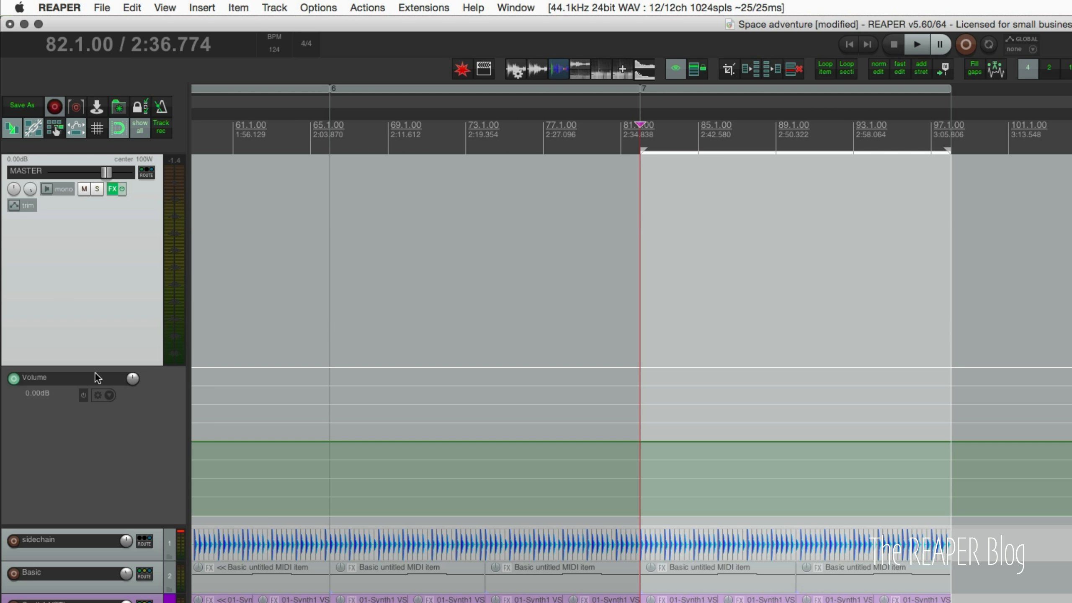
Add master volume points at the start and end of the time selection, lower the end point to the minimum, and audition the linear fade-out
left_click(640, 441)
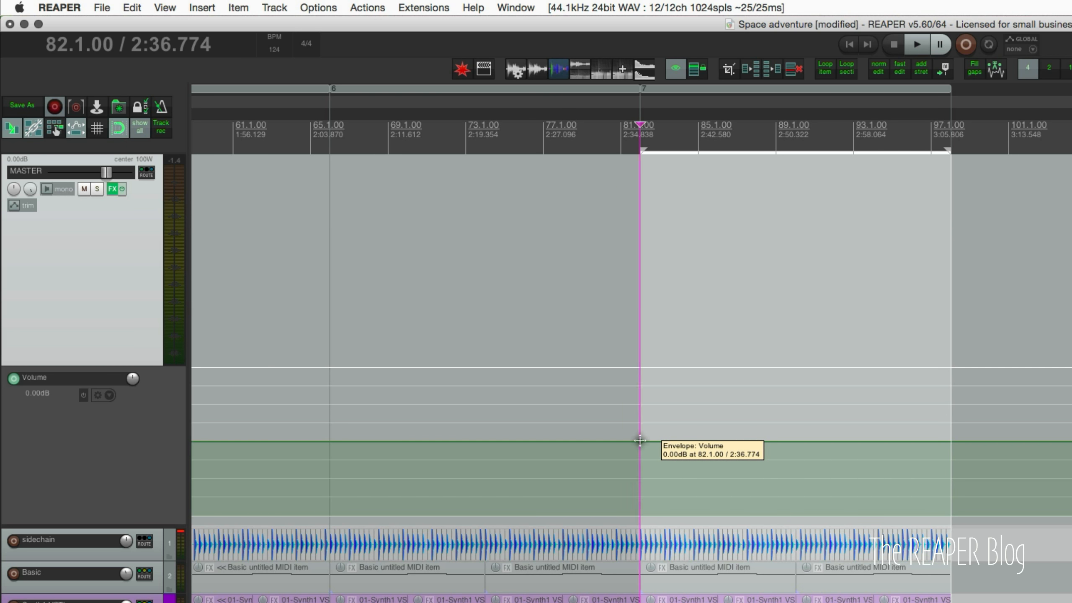
left_click(950, 445)
left_click(912, 457)
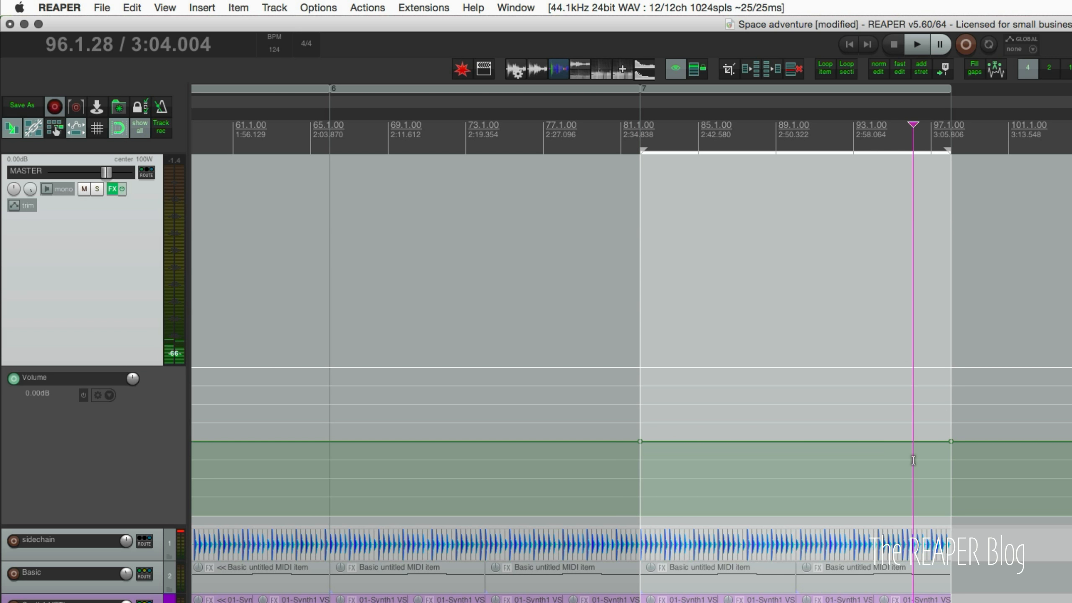
left_click_drag(950, 441, 952, 533)
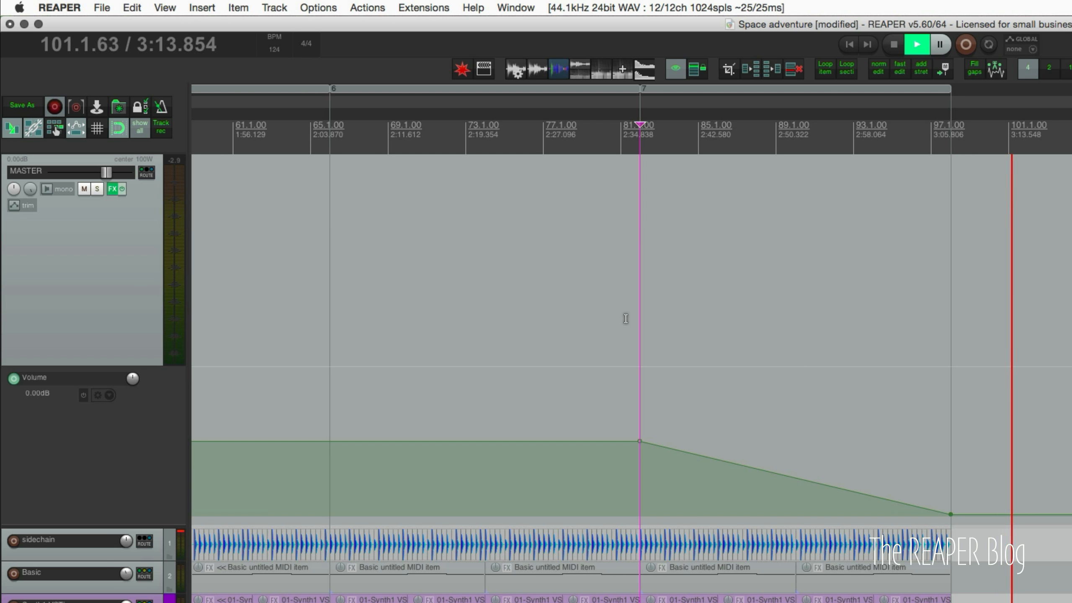
key("space")
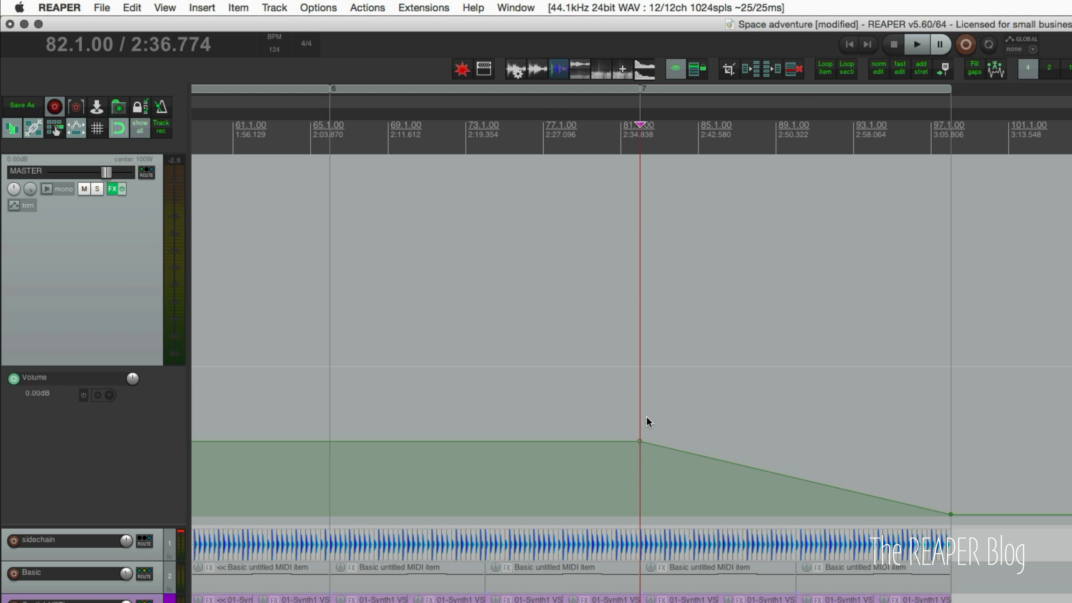
left_click(640, 442)
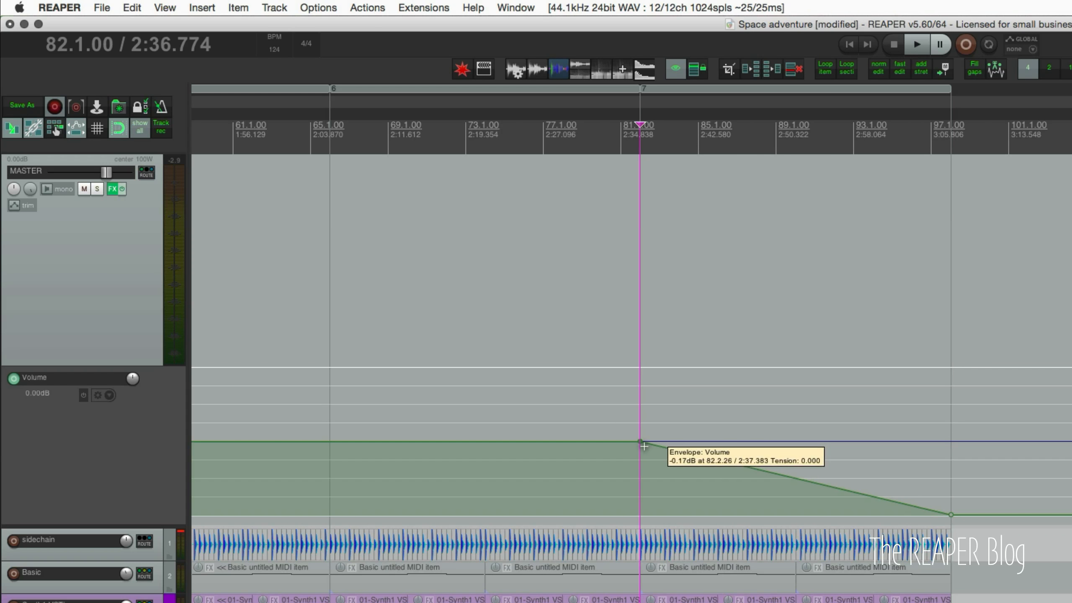
right_click(640, 441)
mouse_move(698, 491)
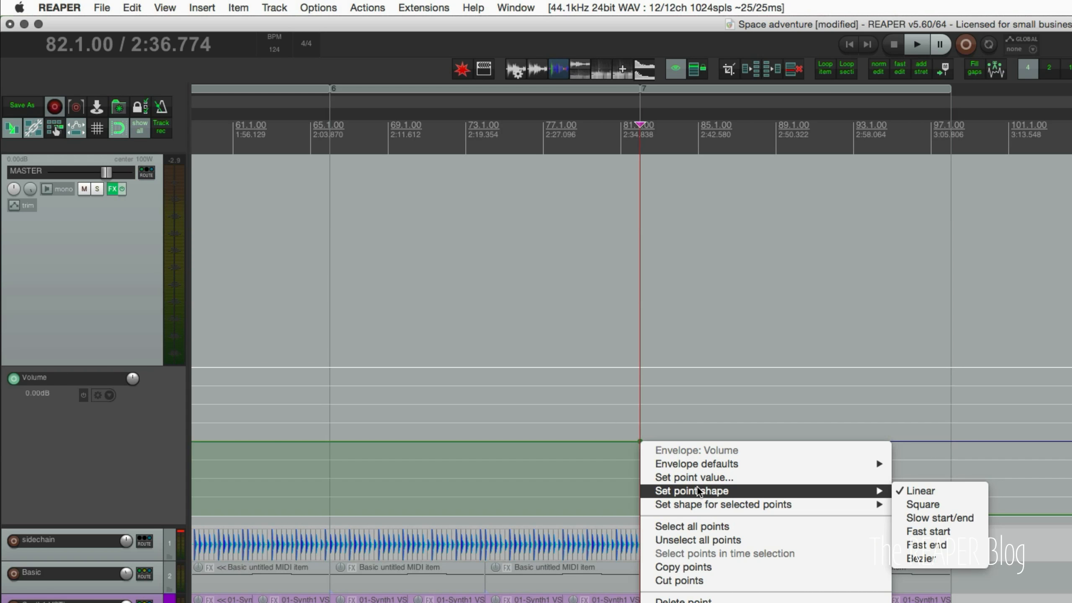
left_click(634, 481)
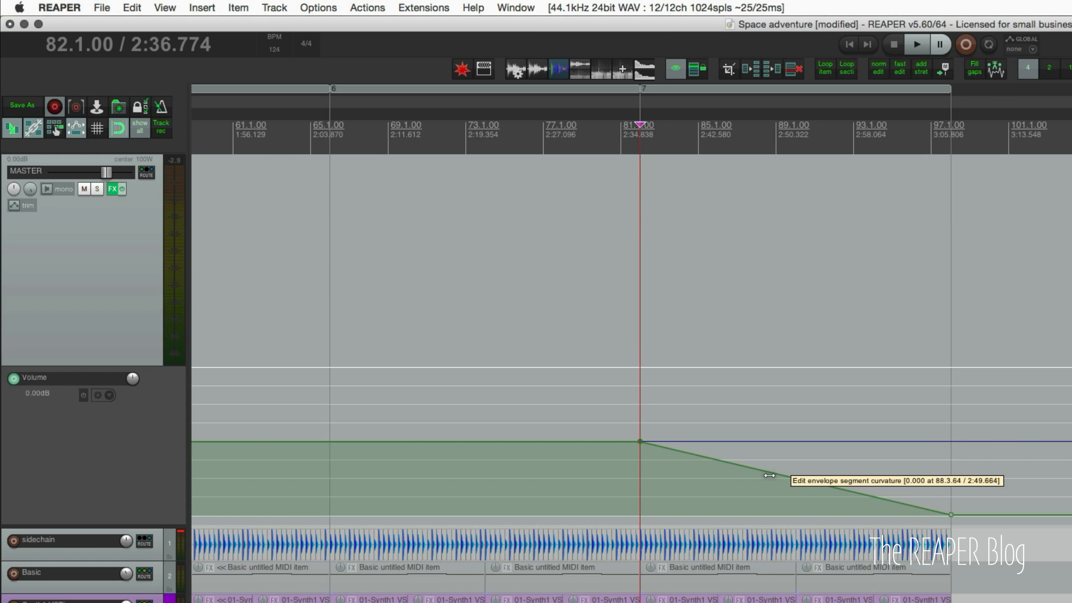
Bend the fade-out segment between the two master volume points upward, to a tension of about 0.38
left_click_drag(768, 474, 873, 445)
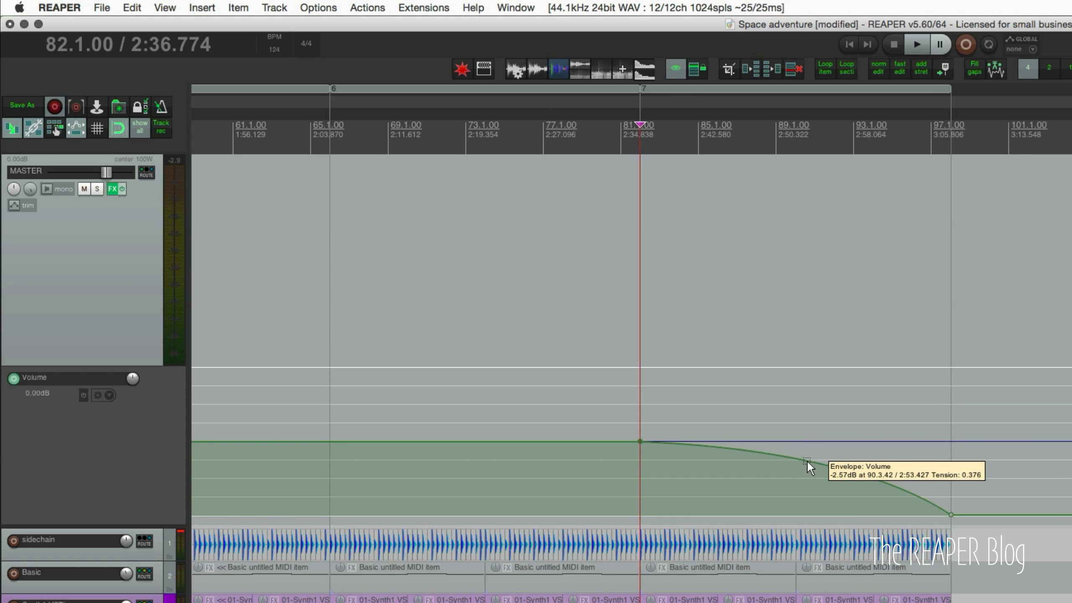
right_click(807, 464)
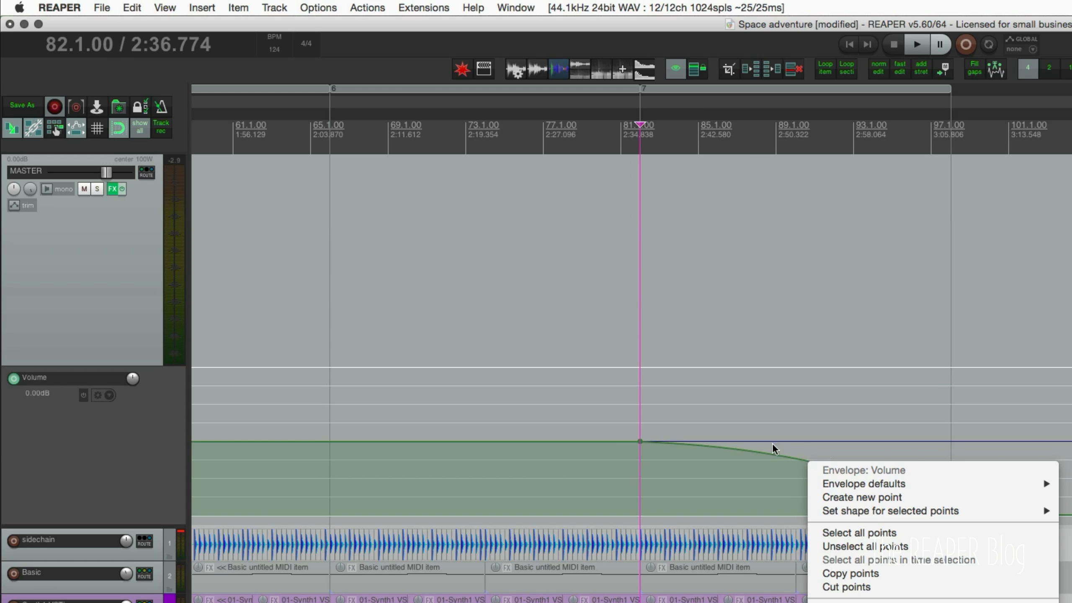
left_click(758, 489)
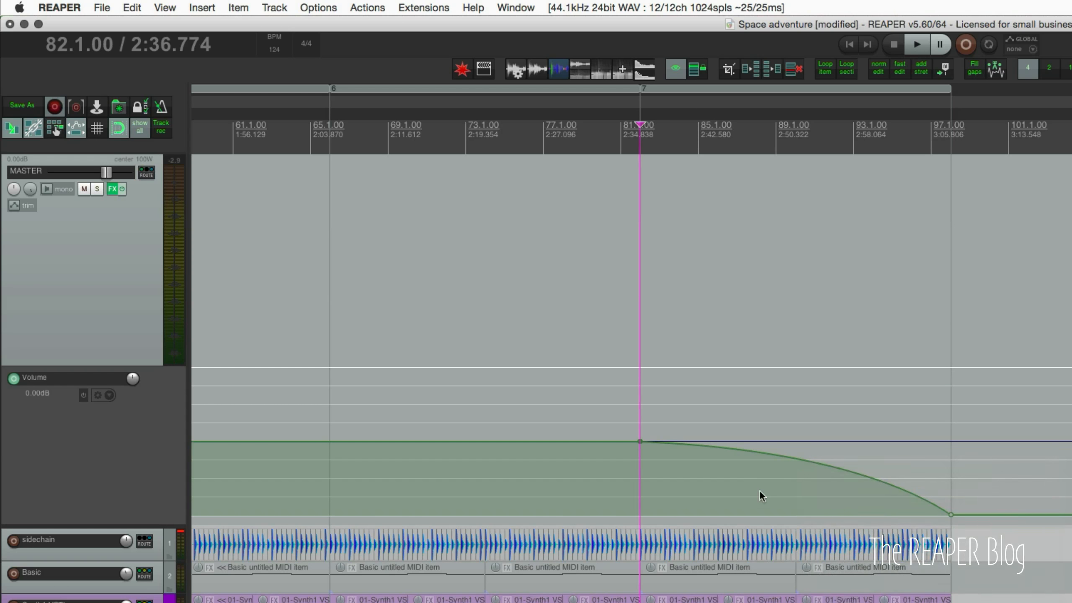
Set the fade's first volume point to the Fast start shape and audition the fade-out from just before measure 82
right_click(640, 442)
mouse_move(767, 497)
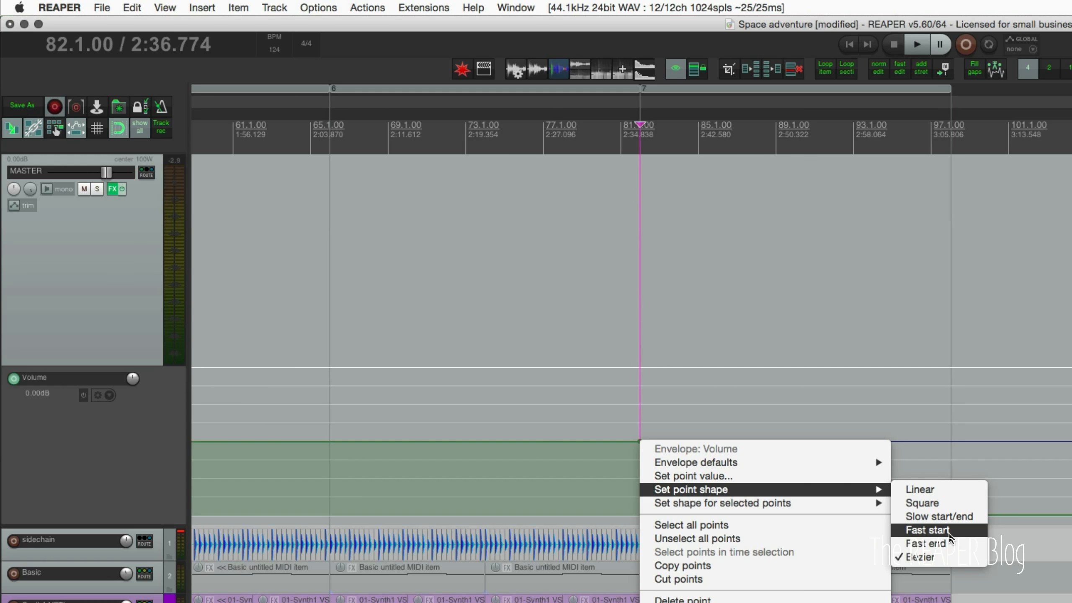
left_click(949, 536)
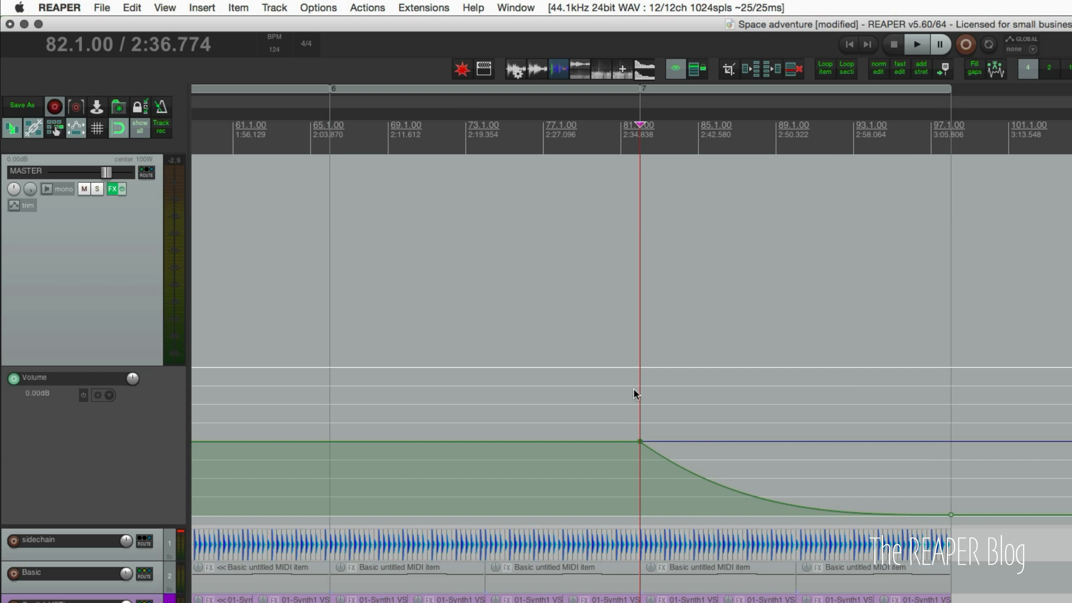
left_click(623, 134)
key("space")
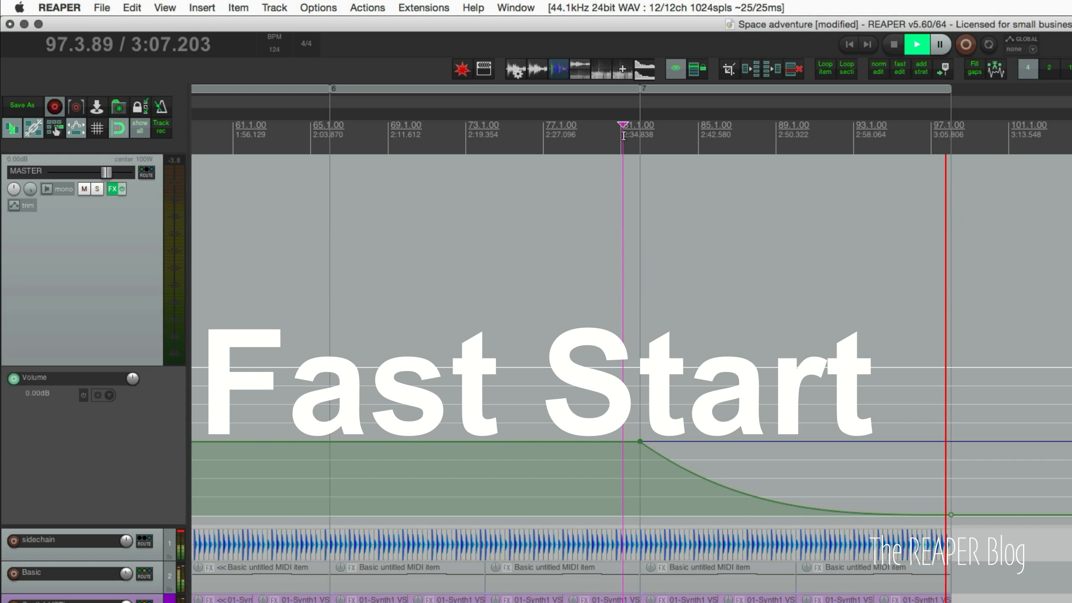
key("space")
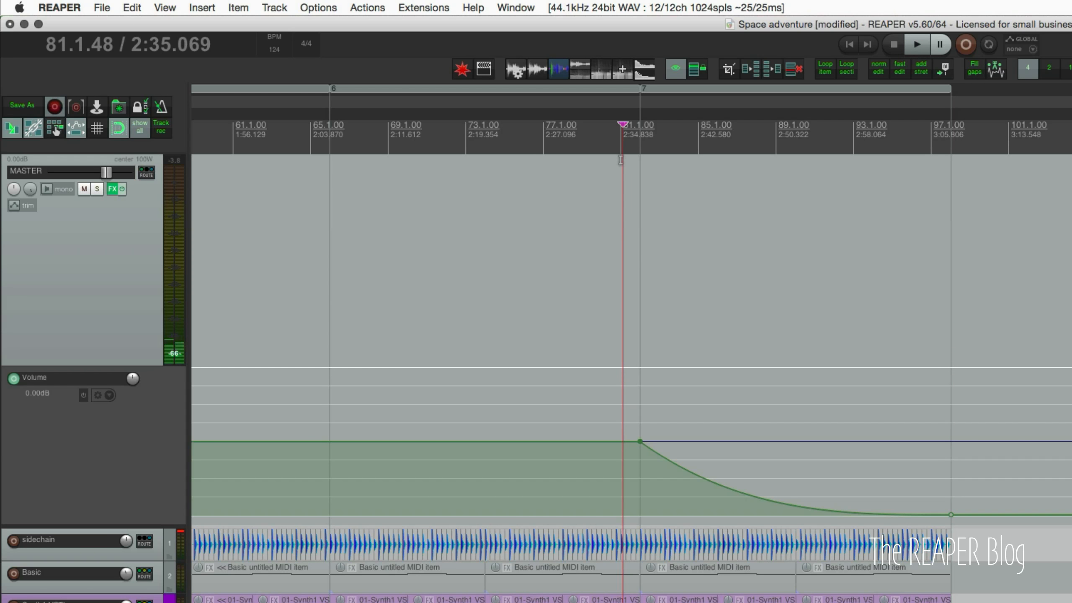
Change the fade's first volume point to the Fast end shape and play the fade-out through to its end
right_click(640, 441)
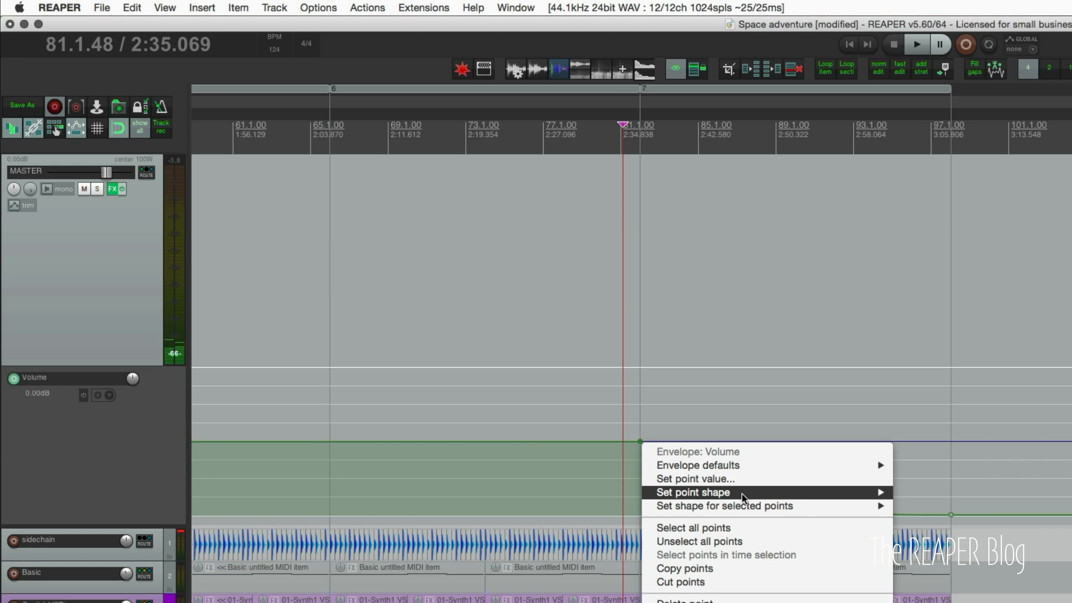
mouse_move(742, 493)
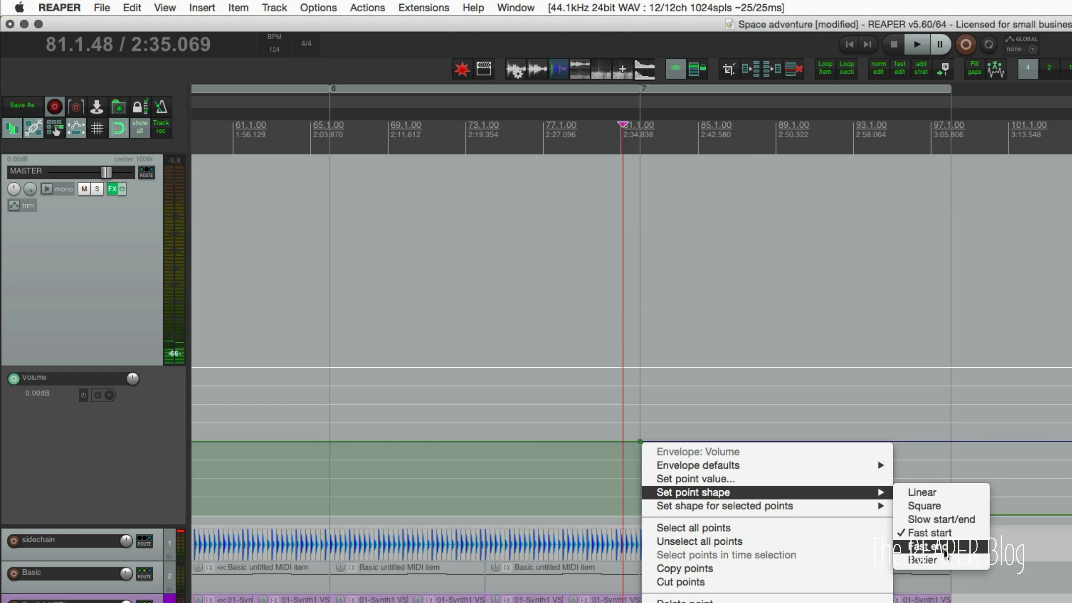
left_click(944, 547)
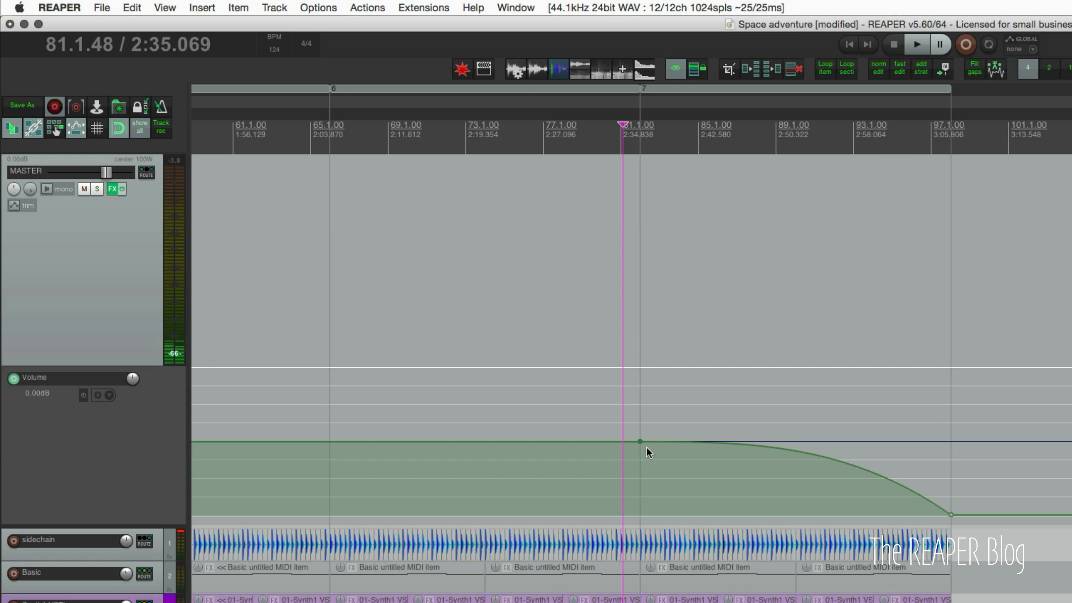
key("space")
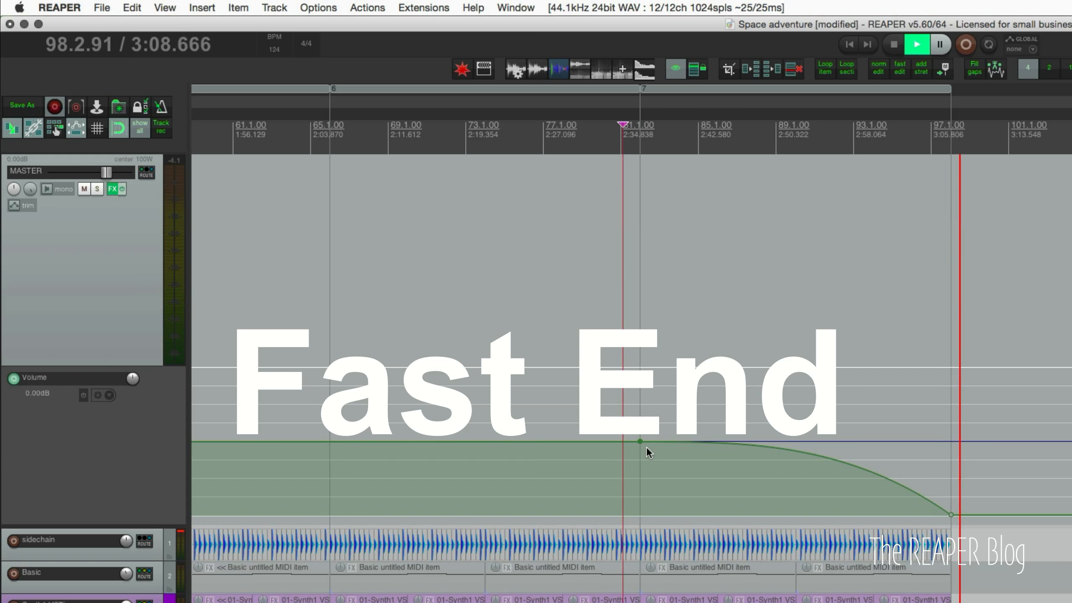
key("space")
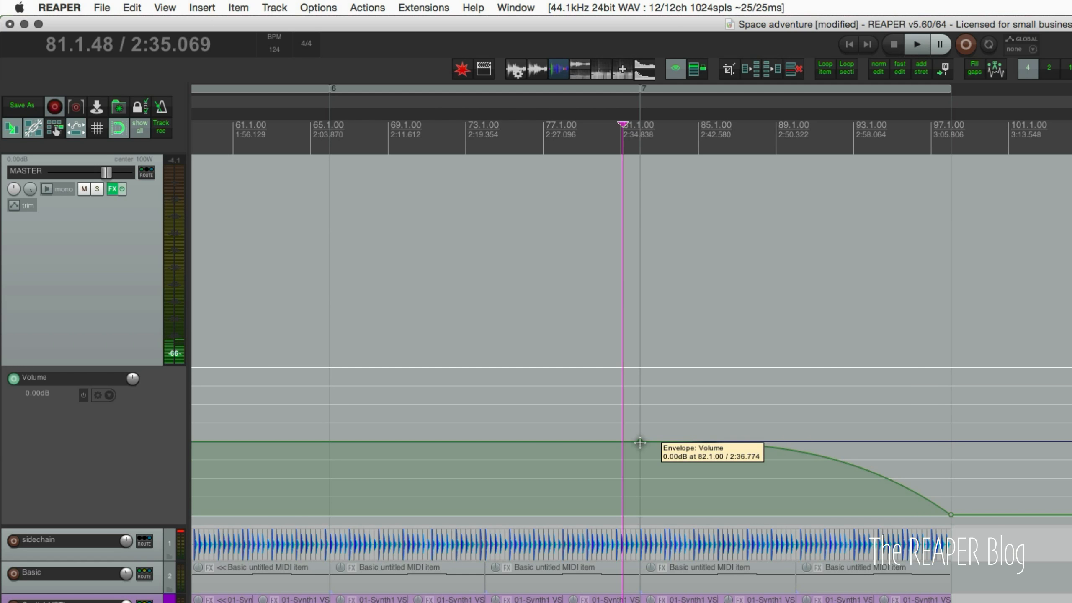
Change the fade's first volume point to the Slow start/end shape and listen to the whole fade-out
right_click(638, 444)
mouse_move(796, 492)
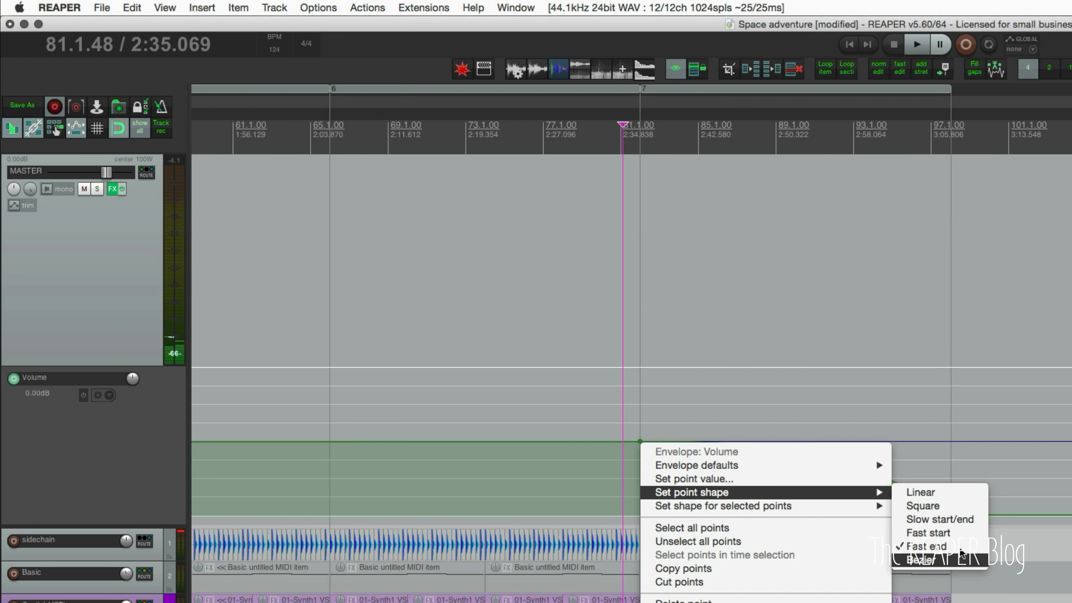
left_click(968, 523)
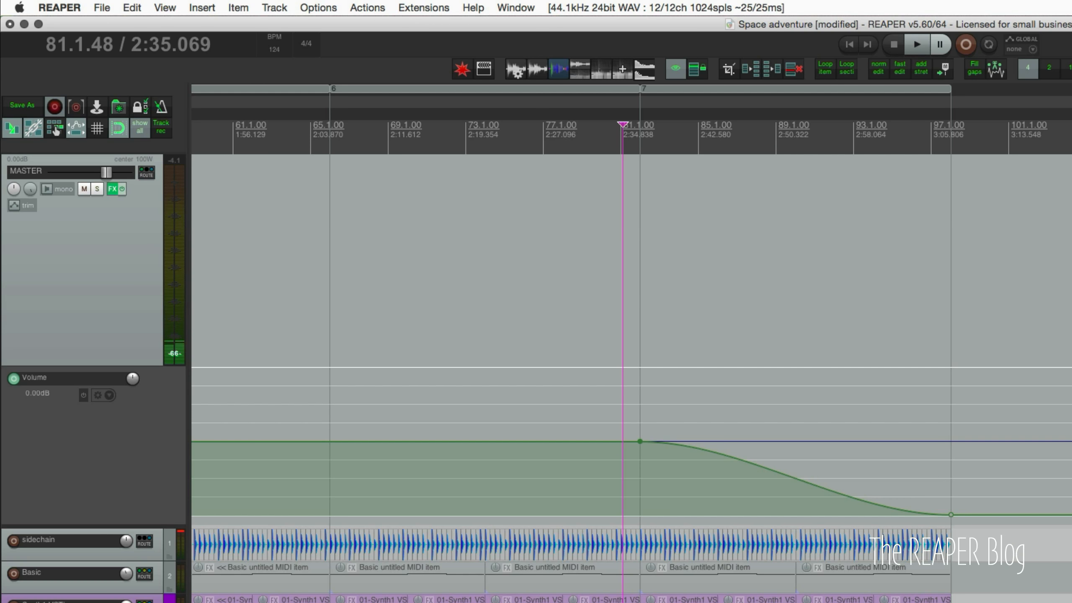
key("space")
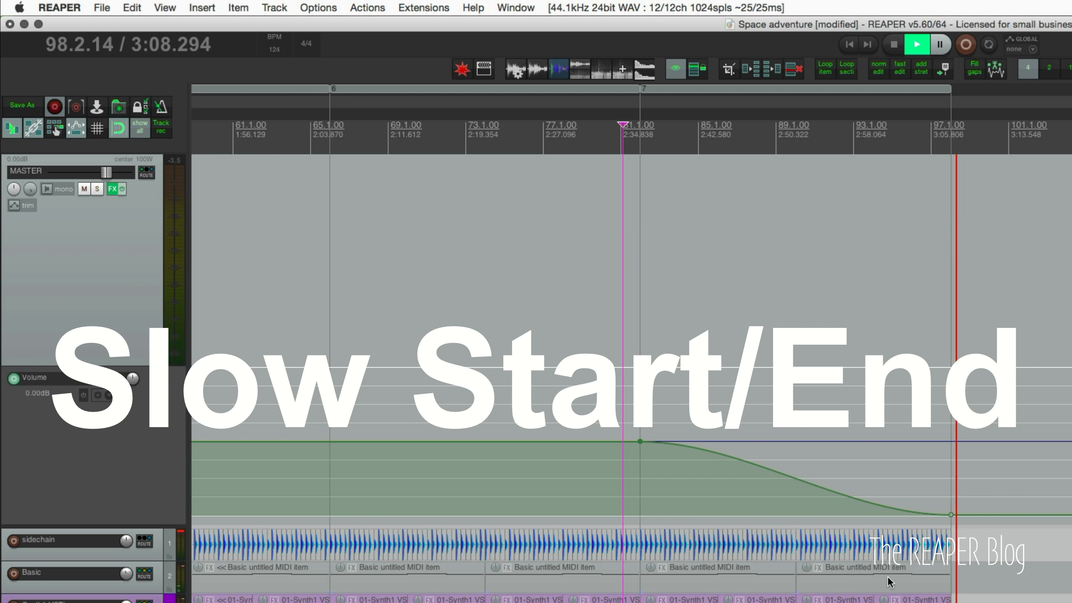
key("space")
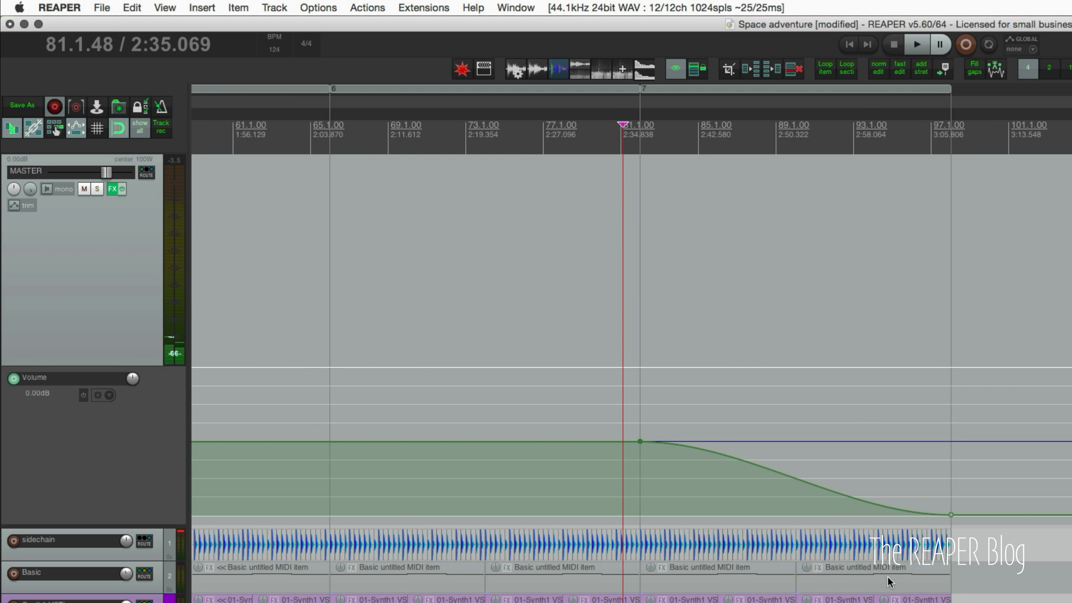
Switch the shape of the fade's first volume point back to Fast start
right_click(640, 444)
mouse_move(727, 493)
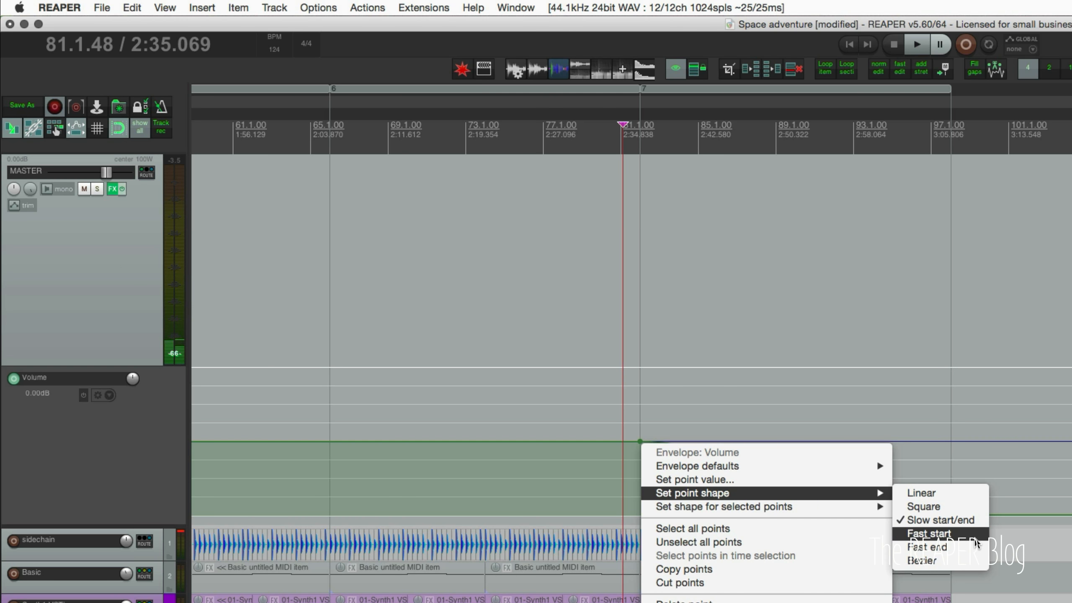
left_click(972, 539)
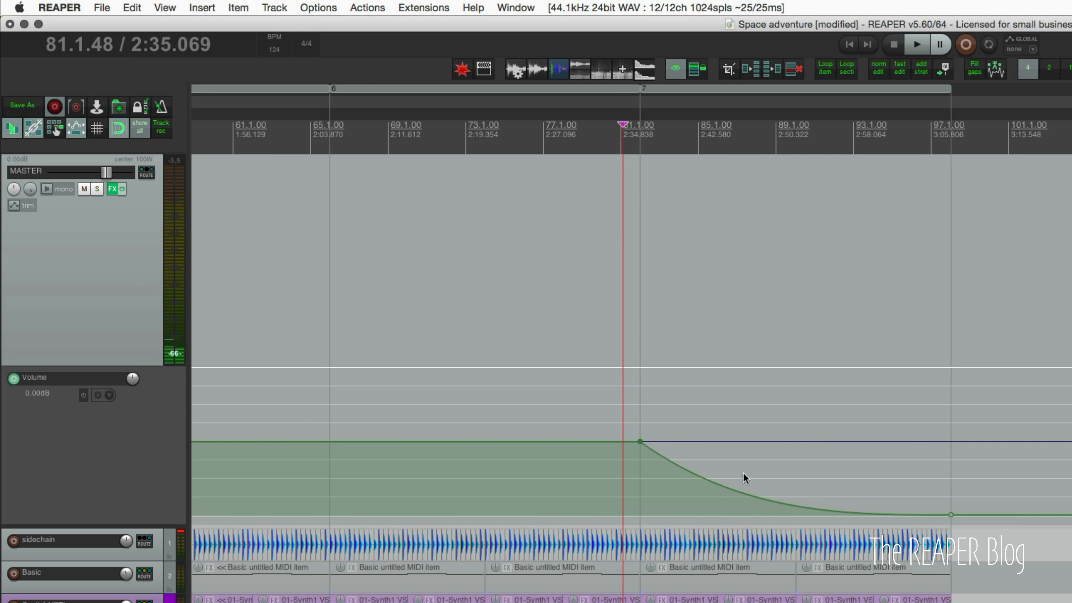
Apply the Fast end shape to the master volume point at measure 82, where the fade-out begins
right_click(639, 442)
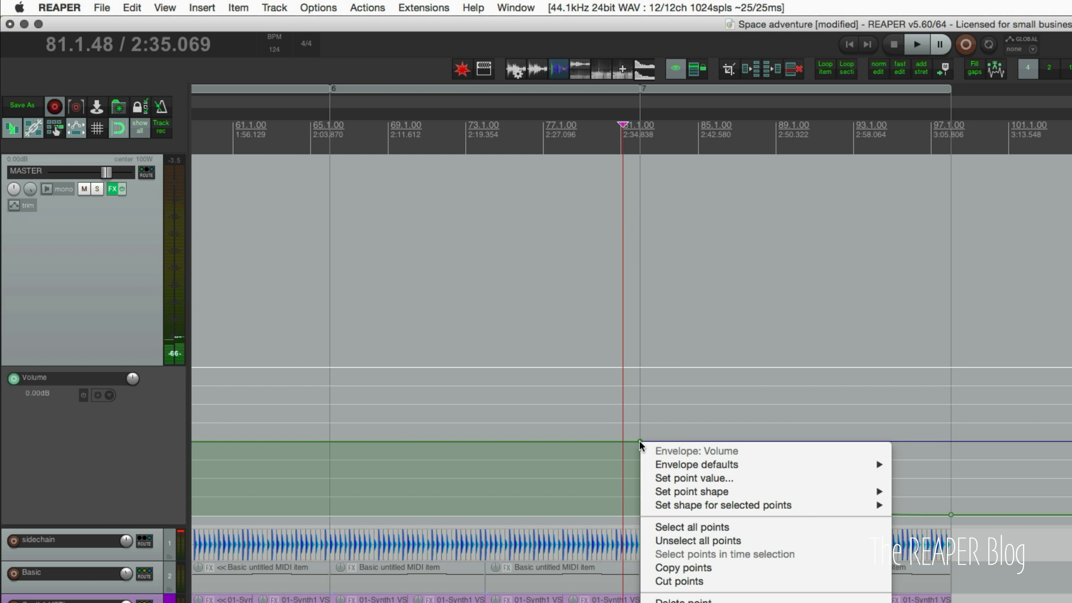
mouse_move(766, 504)
mouse_move(861, 491)
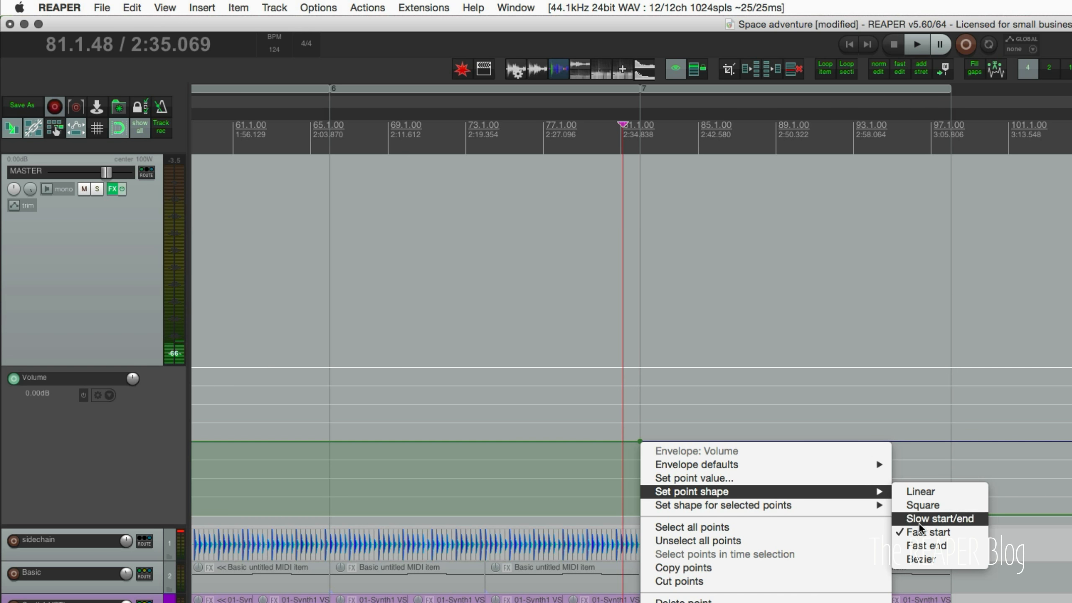
left_click(926, 548)
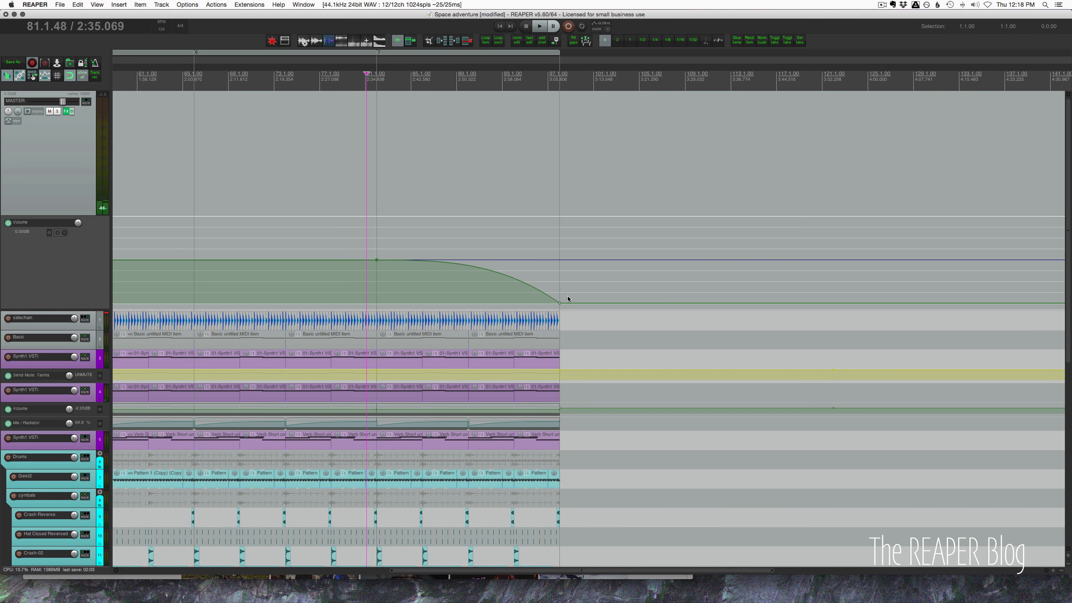